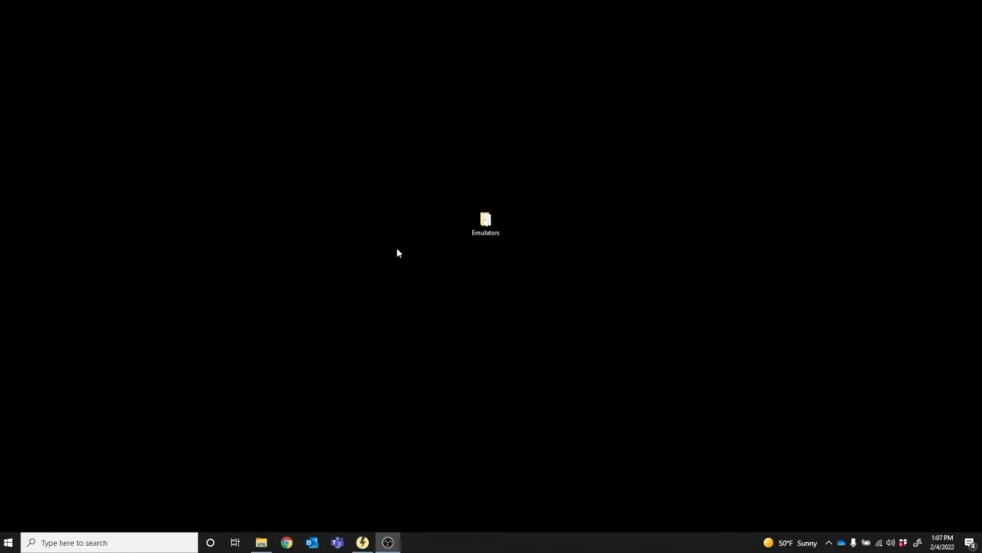
# Open the Emulators folder on the desktop and start the GradeMetrix 1.5.5 demo installer.
pyautogui.doubleClick(490, 226)
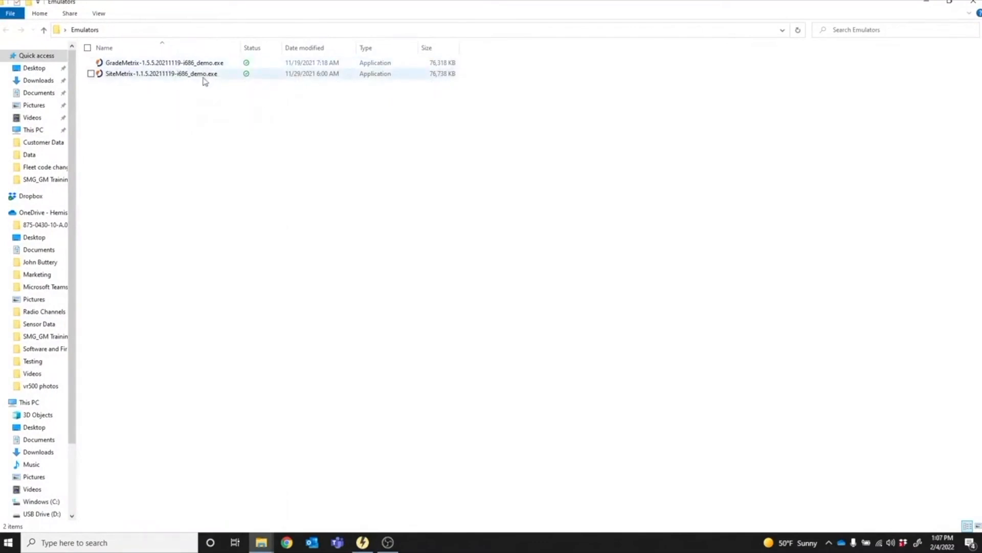
pyautogui.moveTo(202, 79)
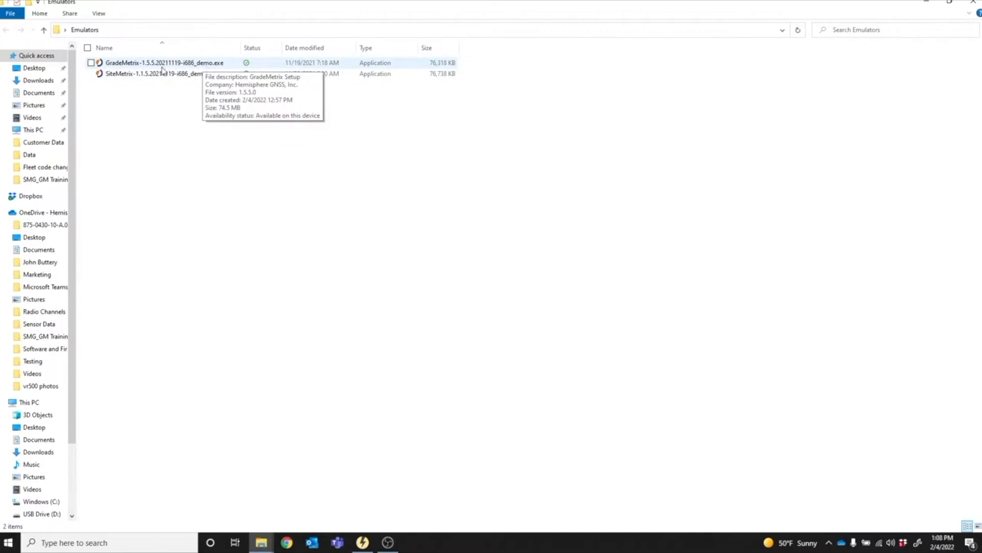
pyautogui.moveTo(152, 75)
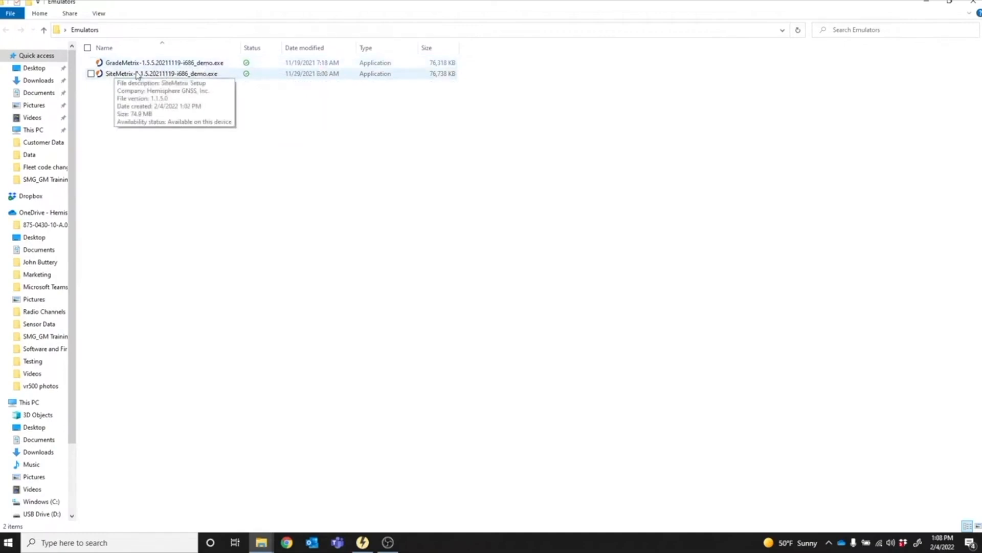
pyautogui.doubleClick(163, 63)
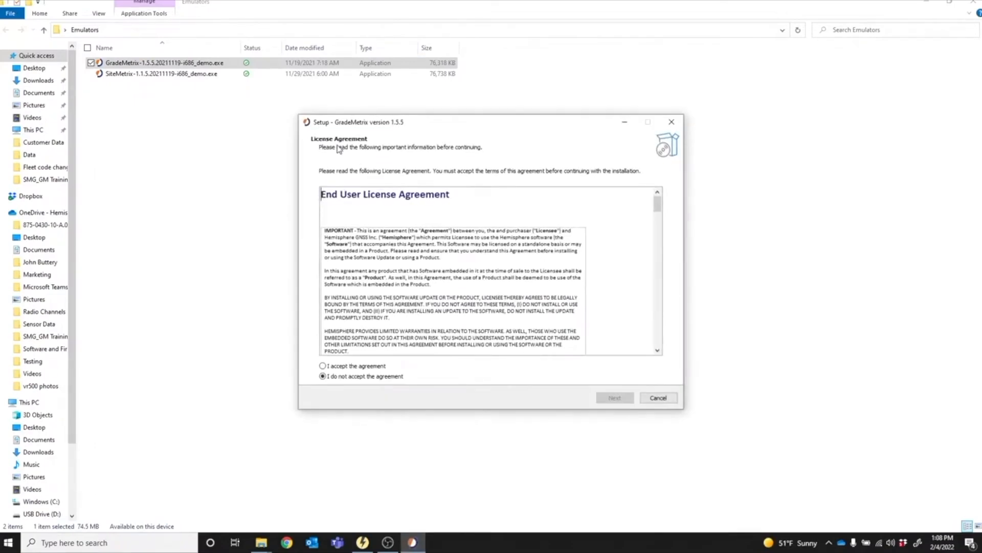
# Accept the license agreement and install GradeMetrix in C:\GradeMetrix with the desktop shortcut, debug logging and sample job enabled.
pyautogui.click(323, 365)
pyautogui.click(614, 399)
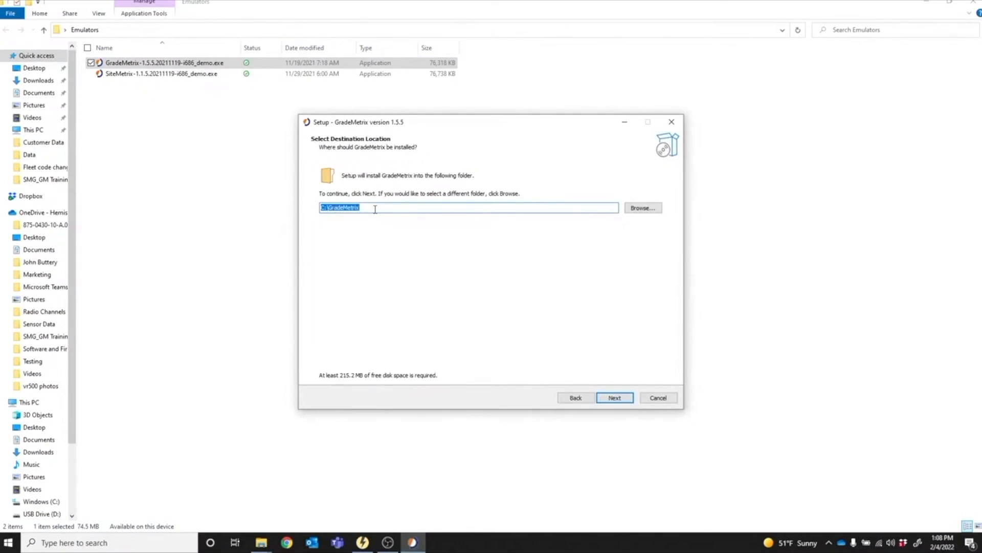
pyautogui.click(608, 399)
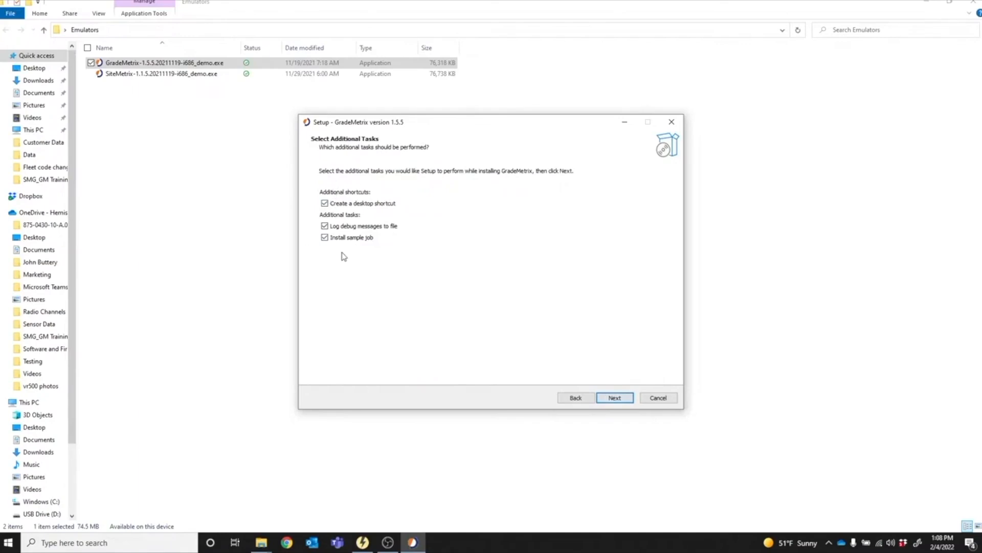
pyautogui.click(616, 398)
pyautogui.click(612, 399)
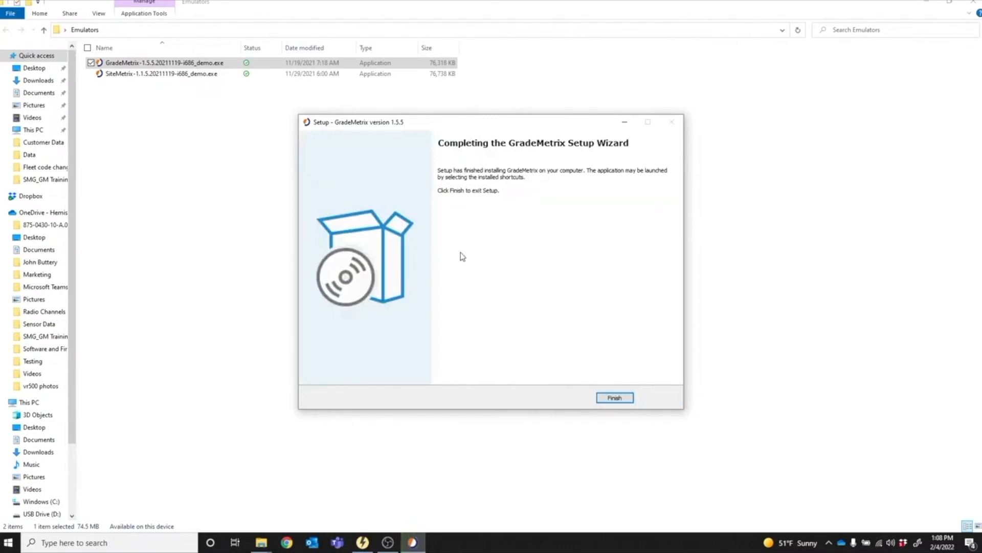
pyautogui.click(607, 398)
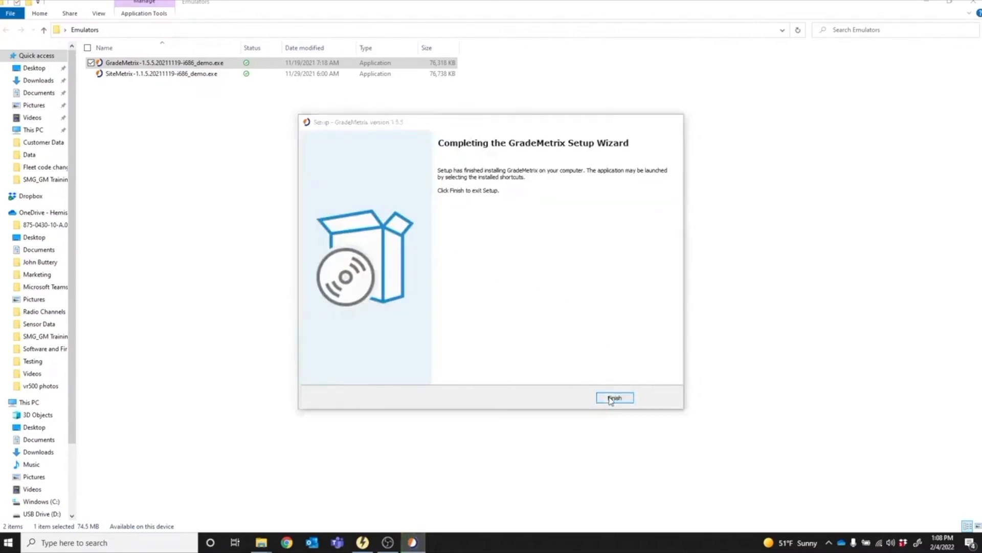
# Minimize the folder window, launch GradeMetrix from its desktop shortcut and acknowledge the missing-license message.
pyautogui.click(926, 3)
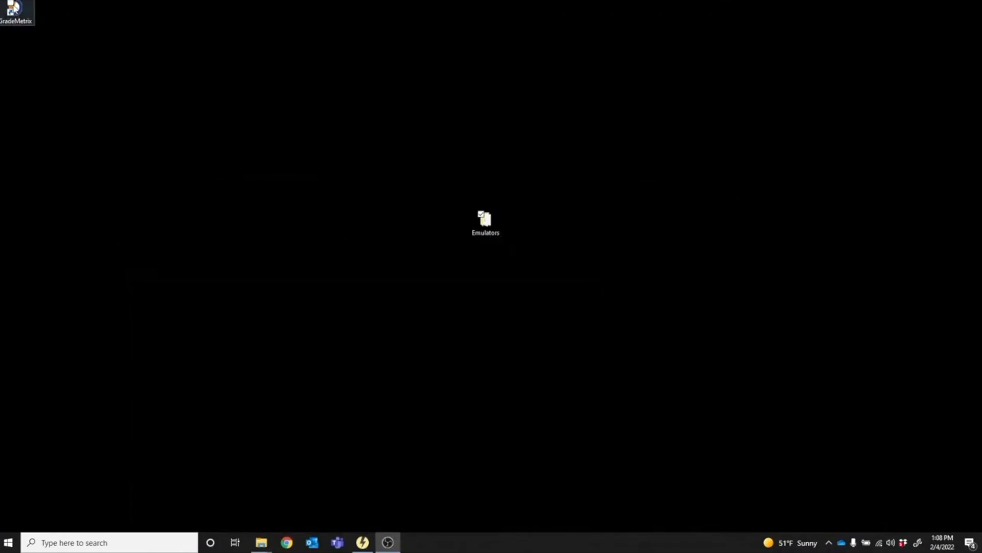
pyautogui.click(14, 6)
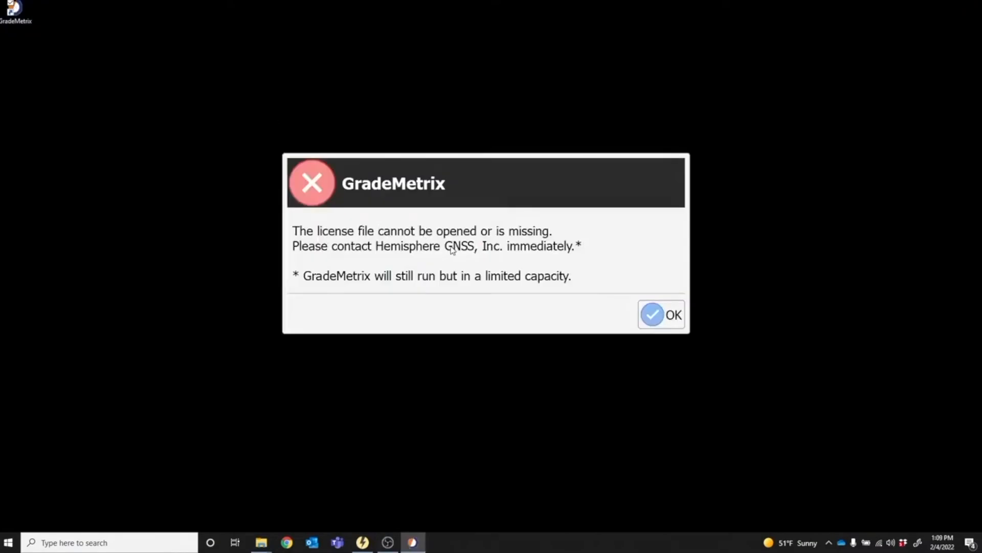
pyautogui.click(662, 314)
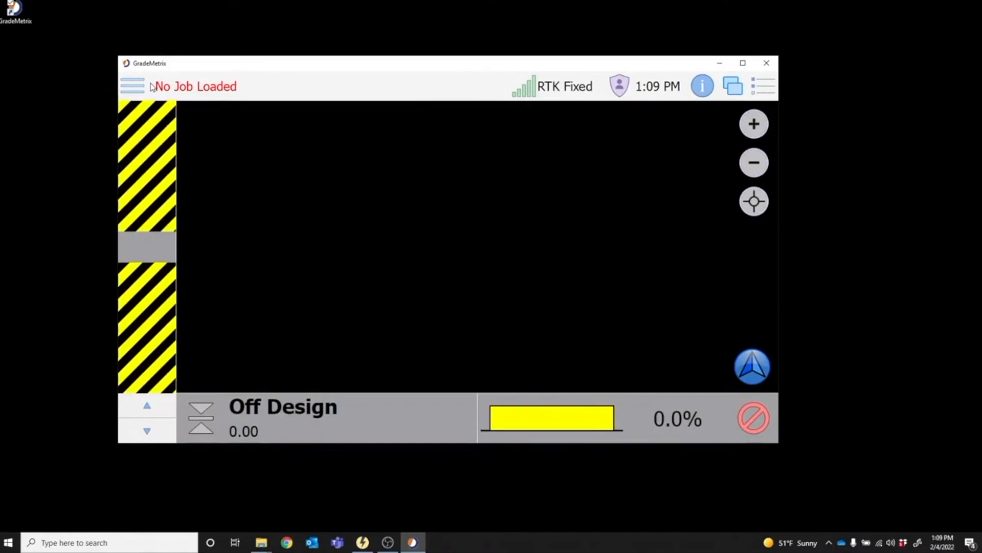
# Activate GradeMetrix with the .lic license file on drive D, accept possible feature changes and let the program restart.
pyautogui.click(135, 87)
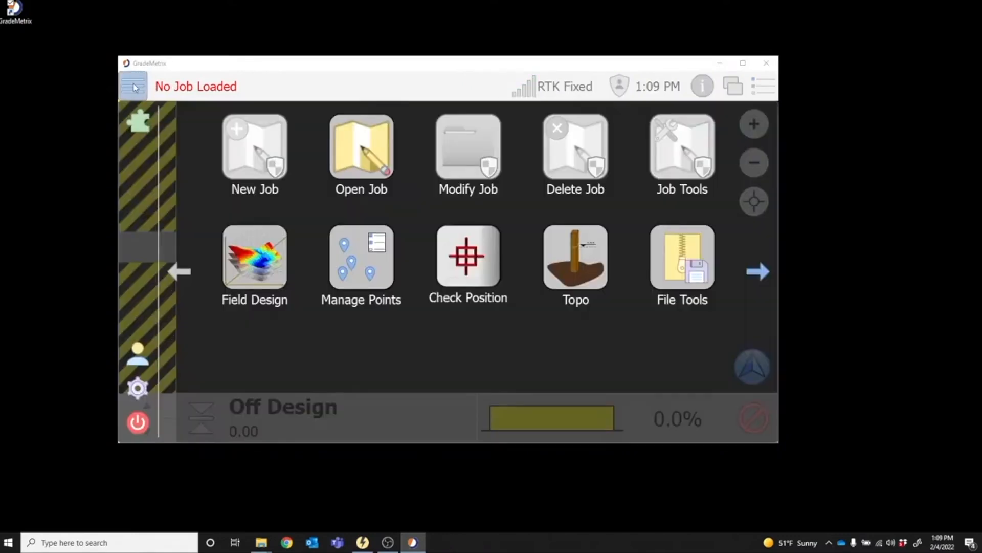
pyautogui.click(141, 121)
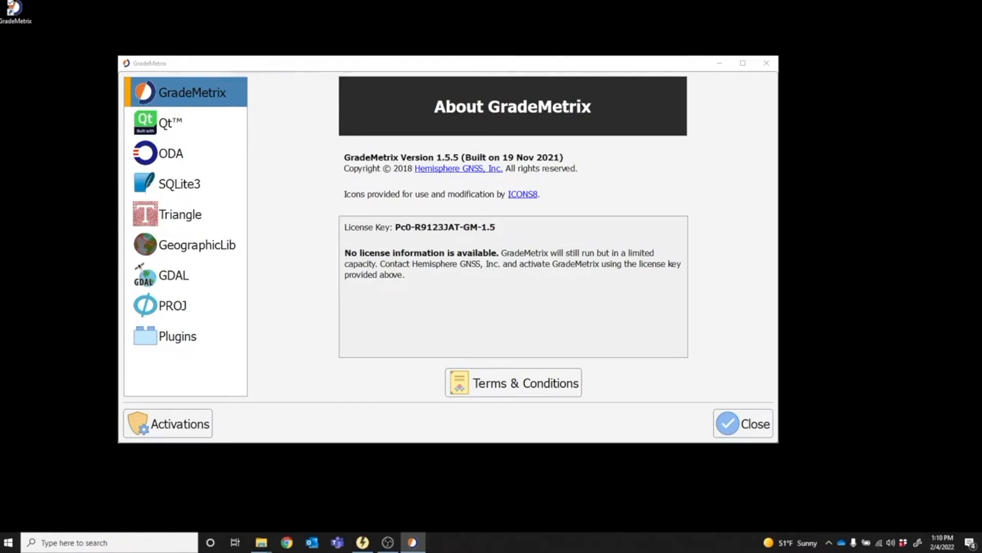
pyautogui.click(163, 424)
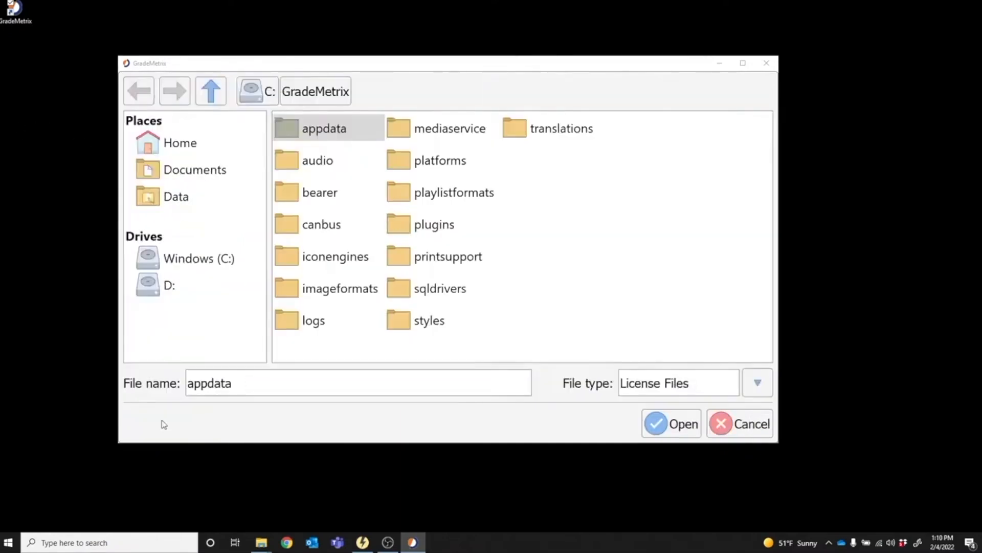
pyautogui.click(170, 286)
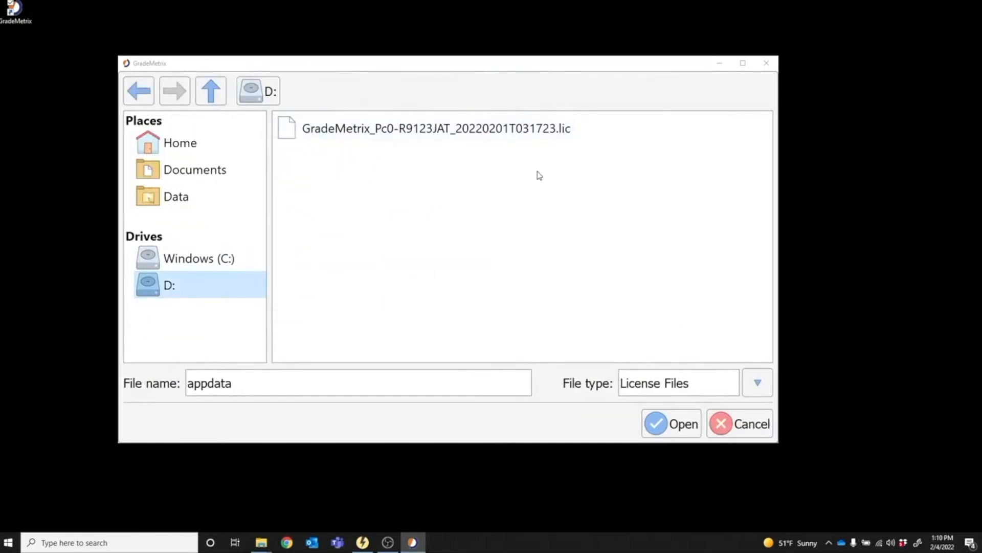
pyautogui.click(356, 131)
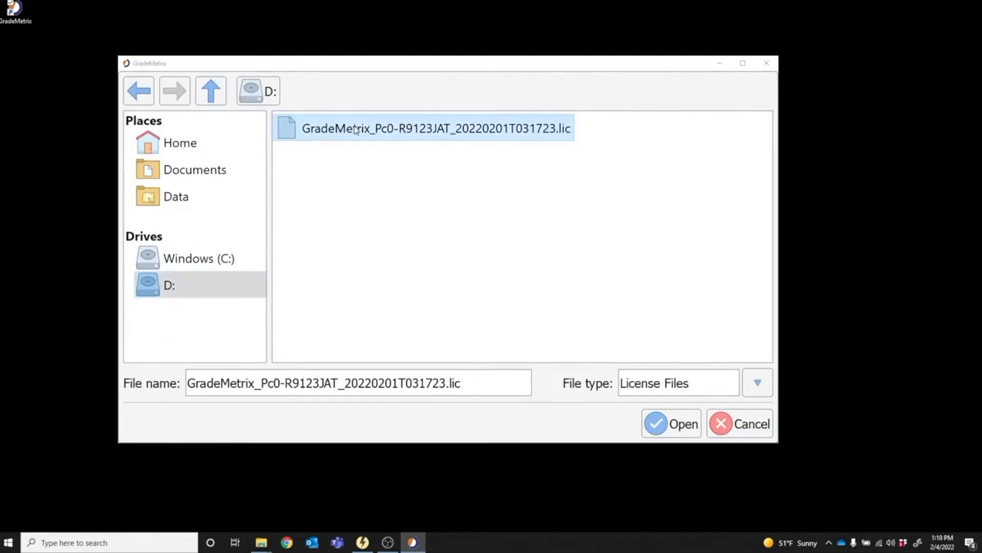
pyautogui.click(655, 425)
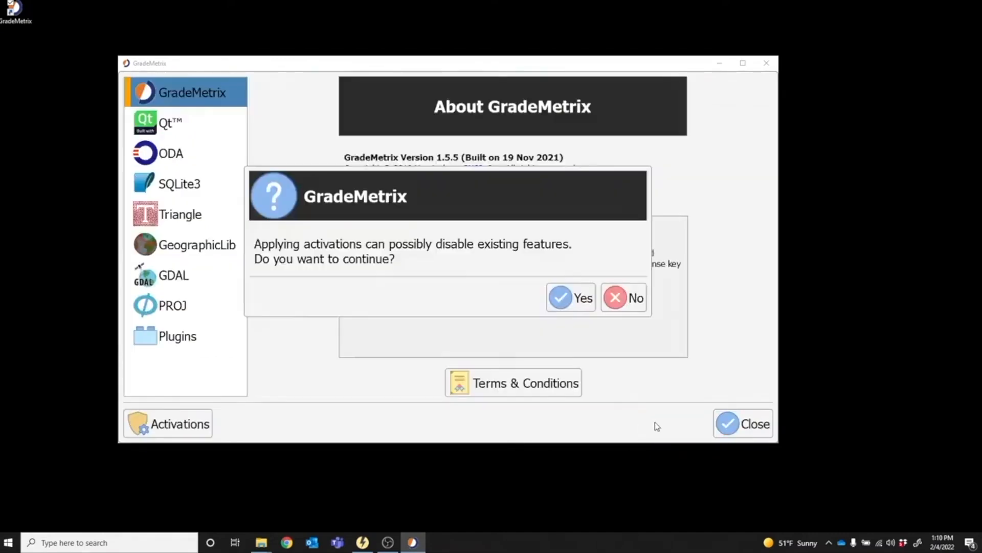
pyautogui.click(553, 301)
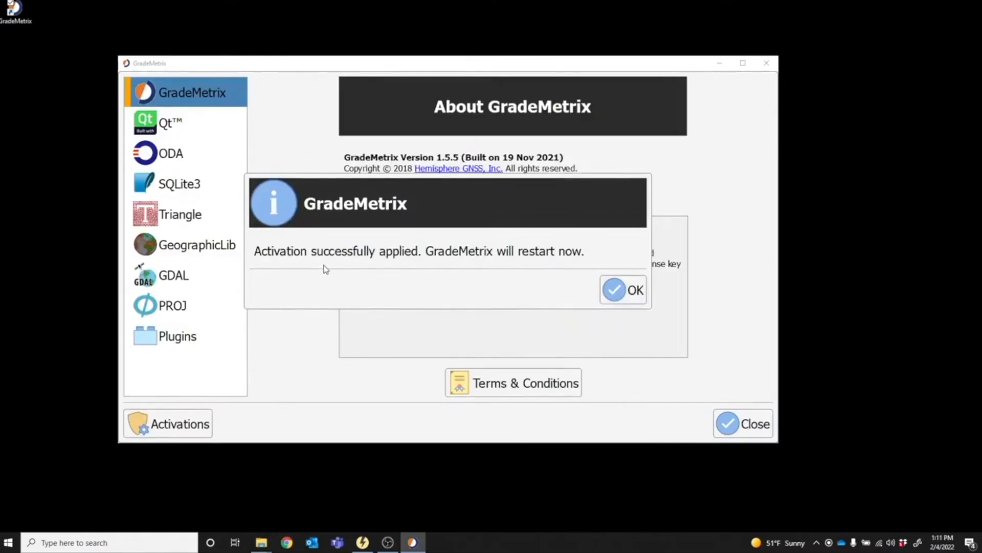
pyautogui.click(619, 294)
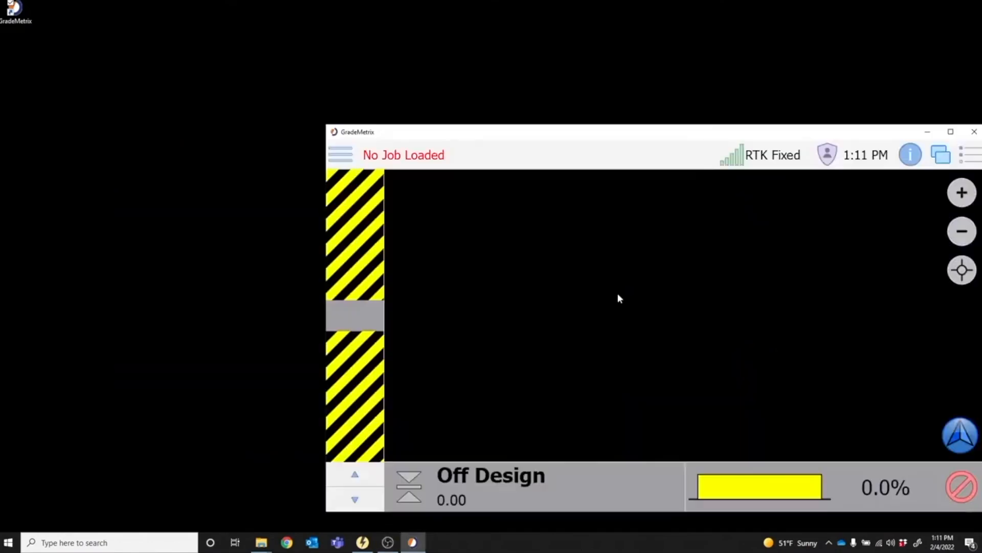
# Move the restarted GradeMetrix window fully into view and review the license details and allowed rovers in its About information.
pyautogui.moveTo(452, 131); pyautogui.dragTo(259, 62)
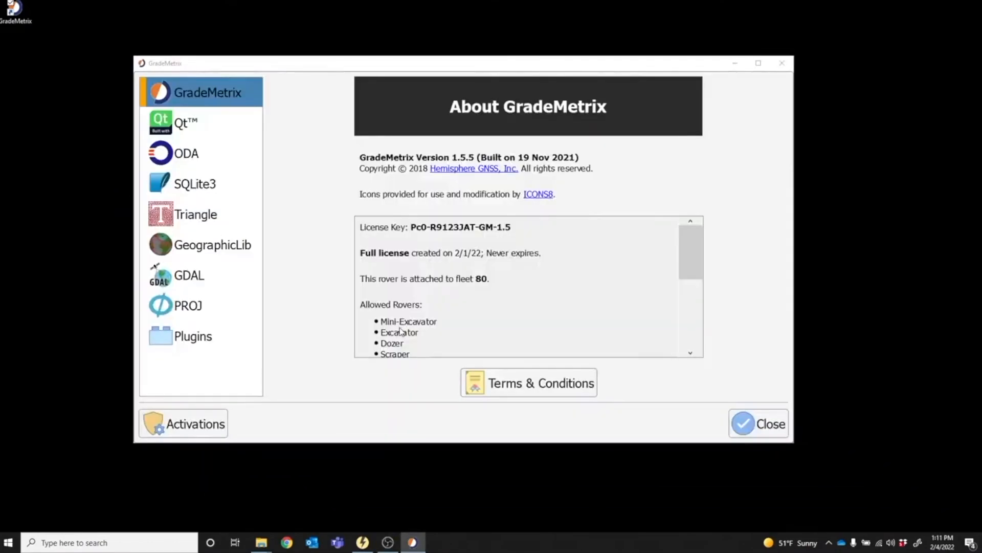
pyautogui.scroll(-1, 401, 331)
pyautogui.scroll(1, 401, 331)
pyautogui.click(745, 424)
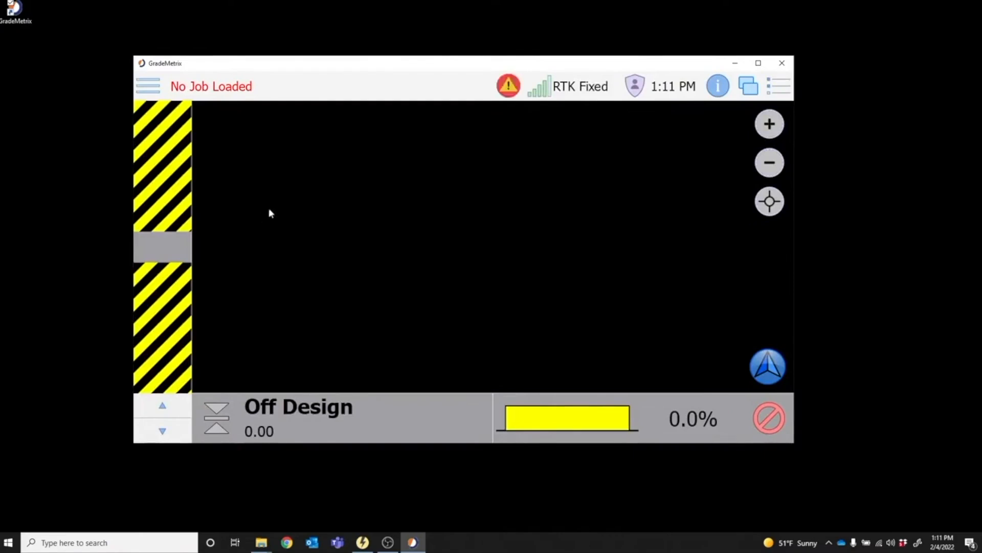
# Switch the GradeMetrix user to Administrator to unlock the equipment and calibration tools.
pyautogui.click(147, 91)
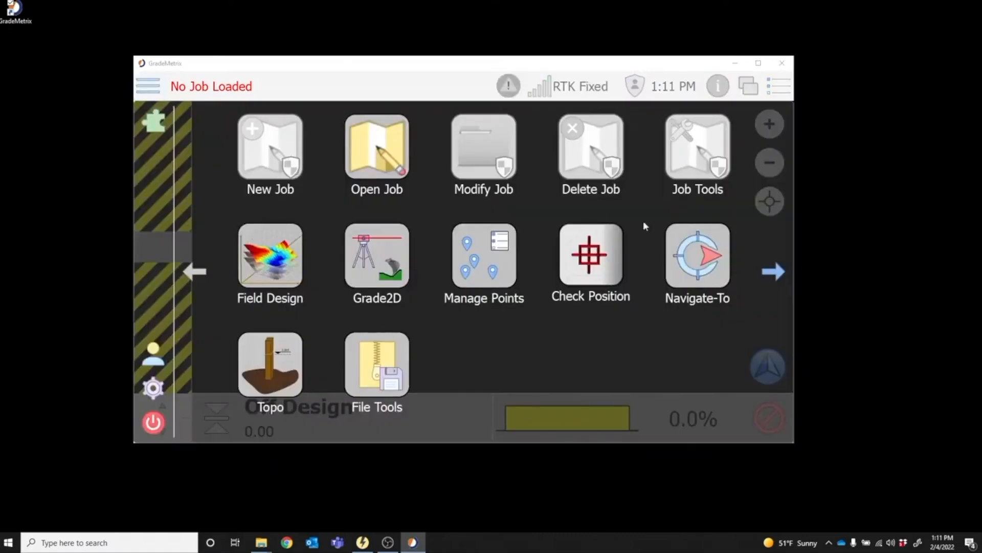
pyautogui.click(773, 271)
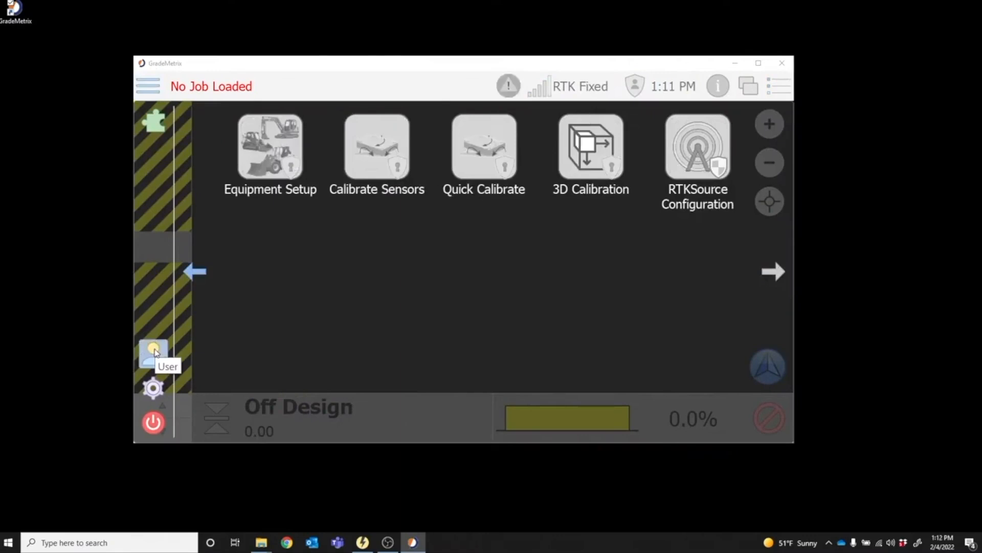
pyautogui.click(155, 353)
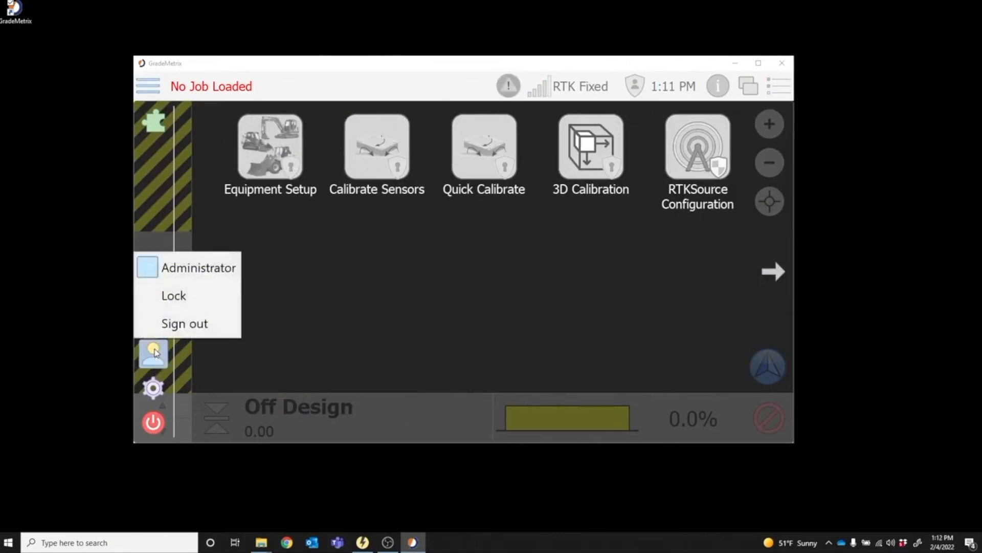
pyautogui.click(153, 268)
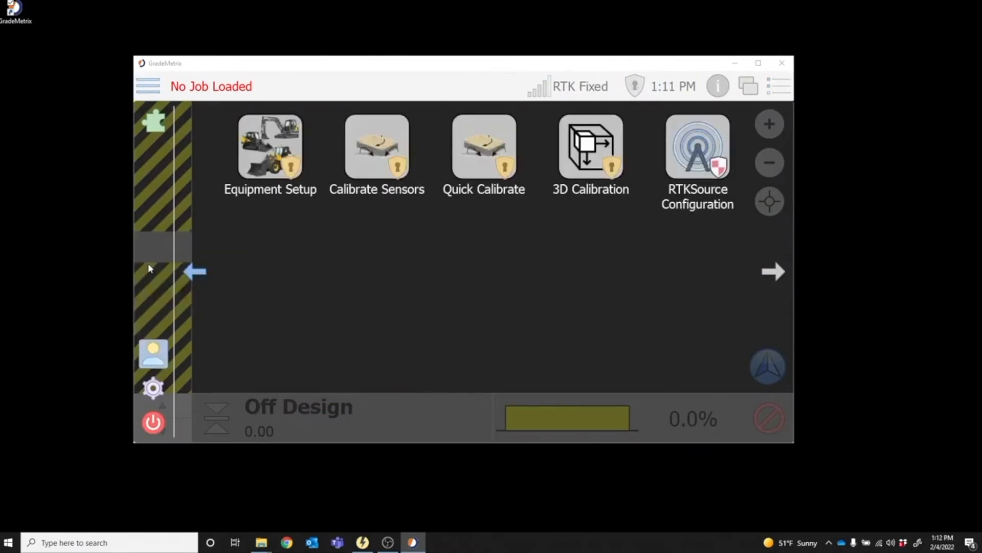
# Set up the Dozer as the machine in Equipment Setup, accepting the default general settings and sensor placement.
pyautogui.click(268, 156)
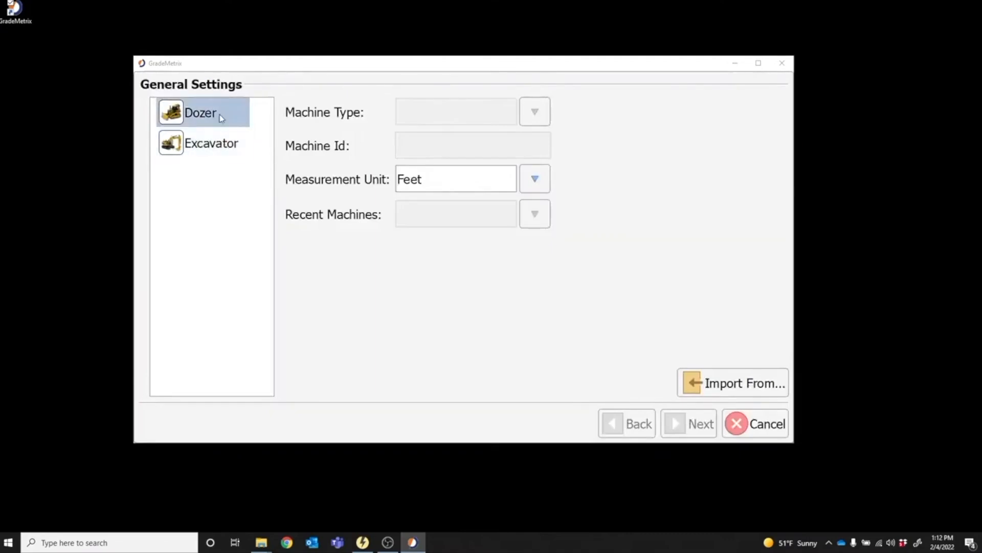
pyautogui.click(220, 114)
pyautogui.click(673, 425)
pyautogui.click(673, 425)
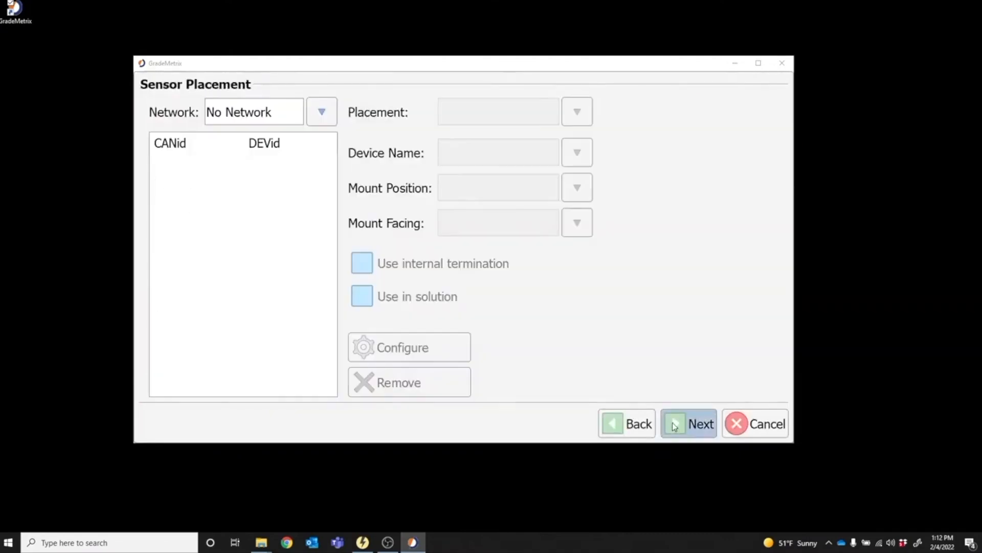
pyautogui.click(673, 425)
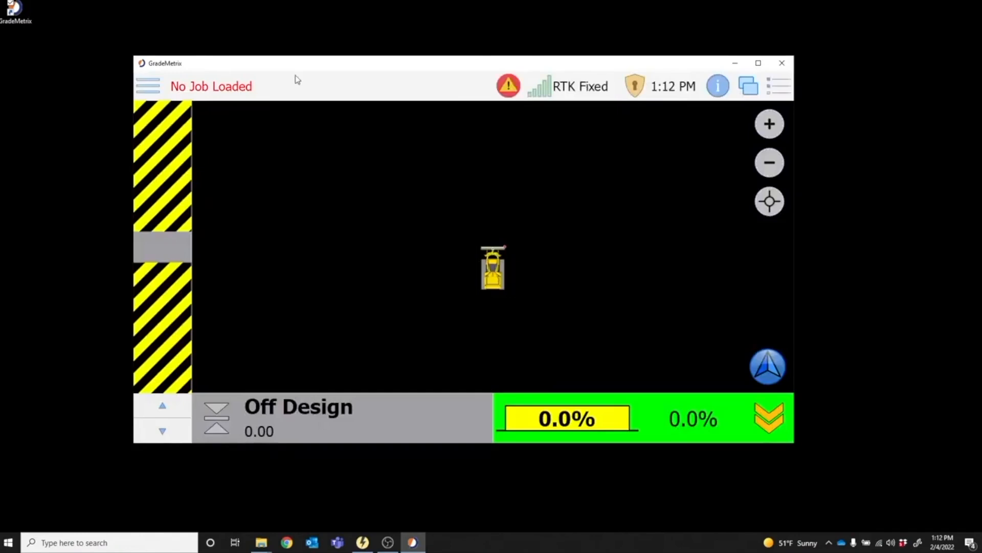
# Open the Maricopa sample job from the Data folder.
pyautogui.click(148, 86)
pyautogui.click(357, 154)
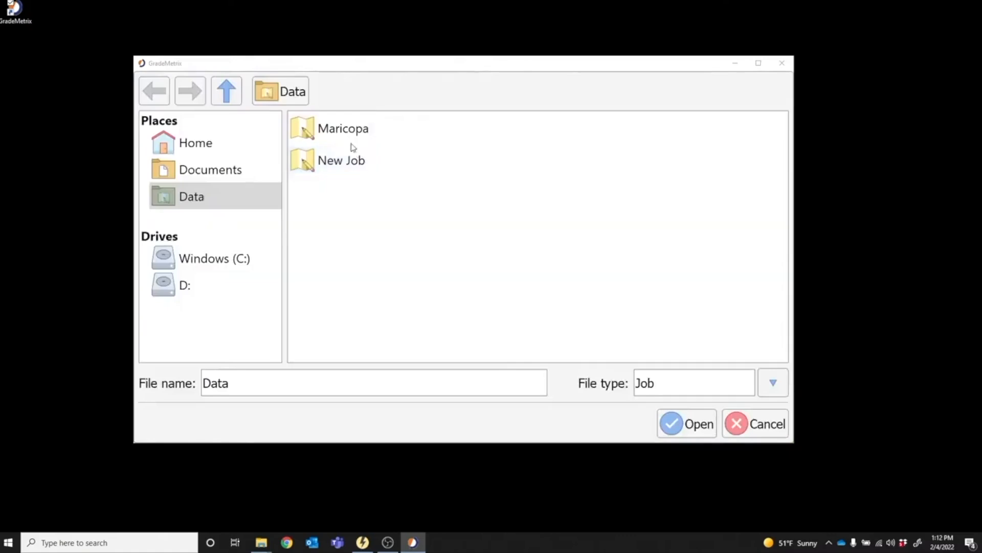
pyautogui.click(349, 134)
pyautogui.click(679, 429)
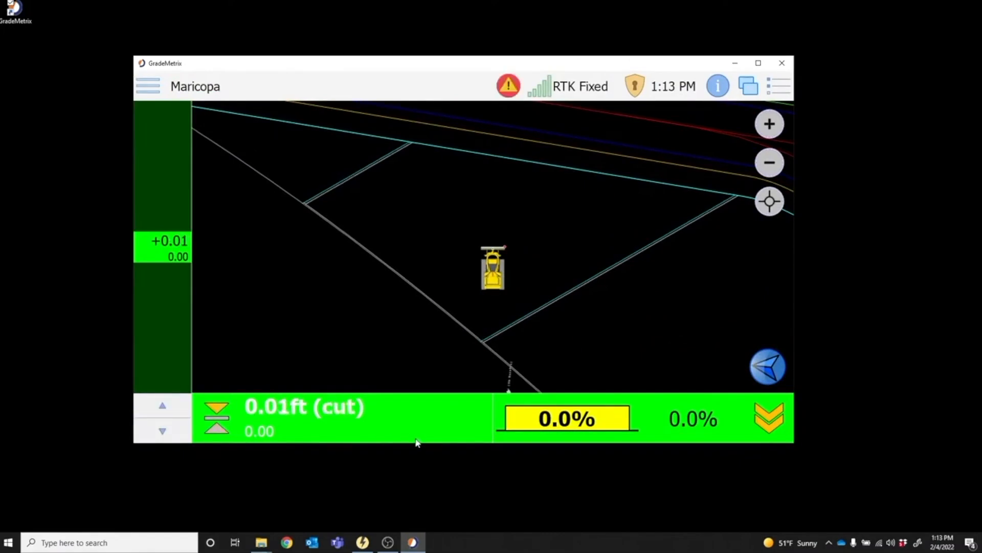
# Exit GradeMetrix to the operating system.
pyautogui.click(144, 83)
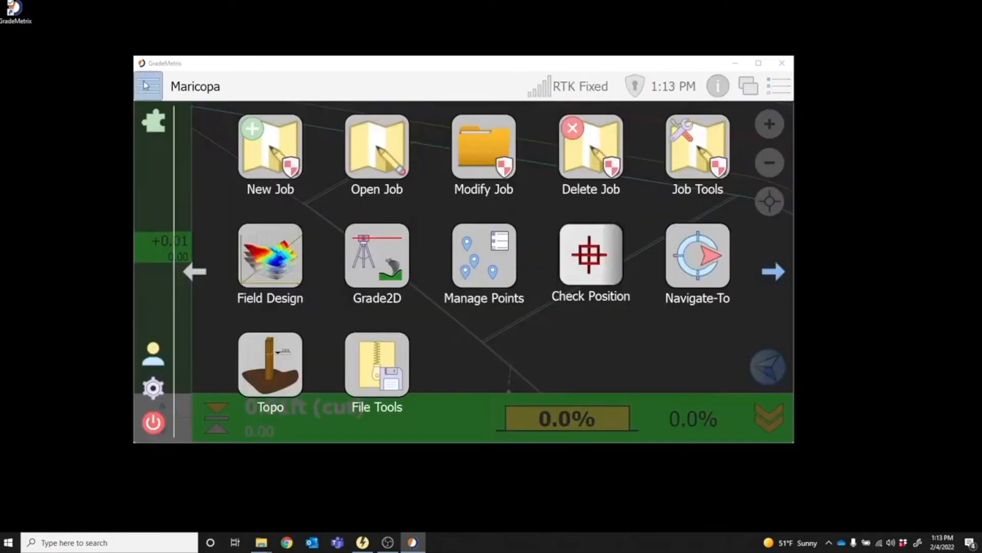
pyautogui.click(163, 427)
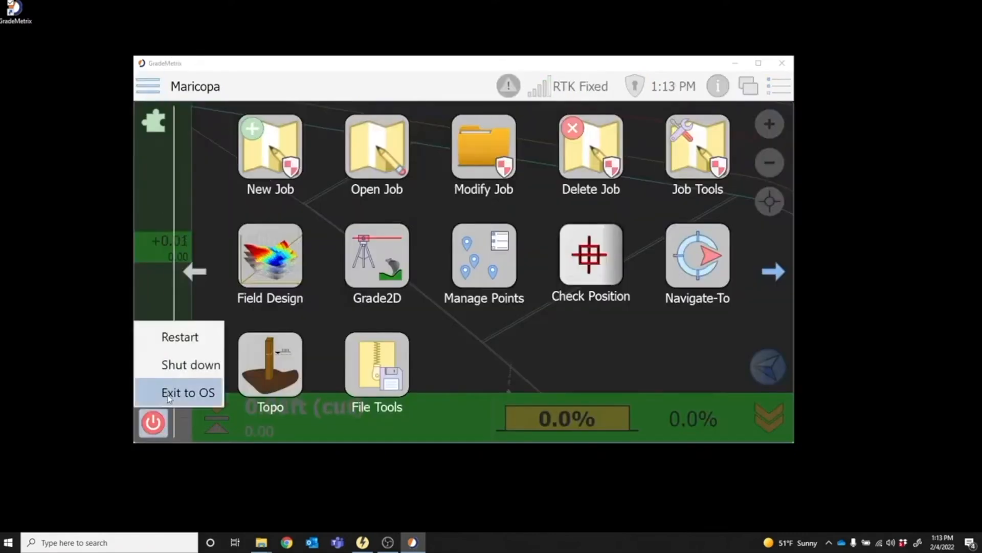
pyautogui.click(167, 394)
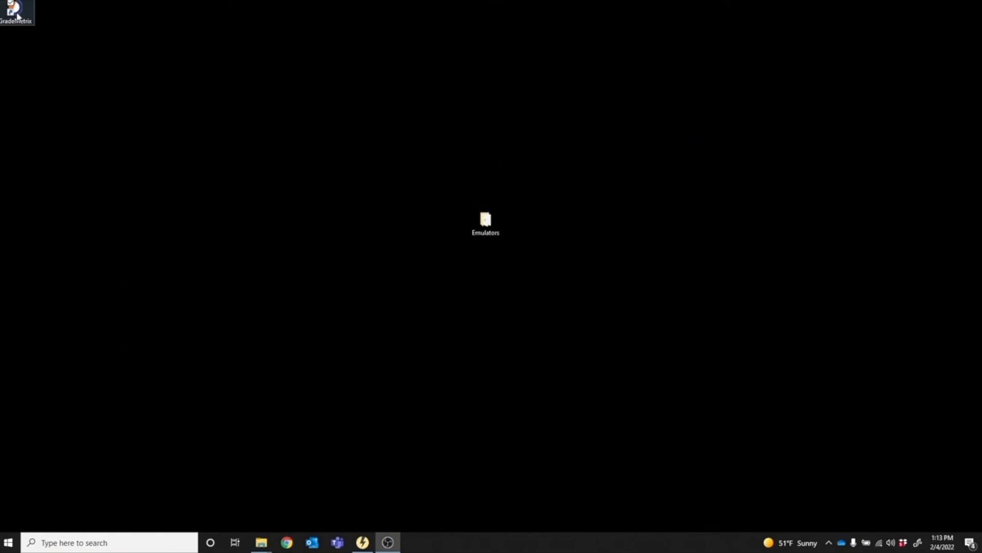
# Add the --fullscreen option to the target of the GradeMetrix desktop shortcut and save it with administrator permission.
pyautogui.rightClick(16, 13)
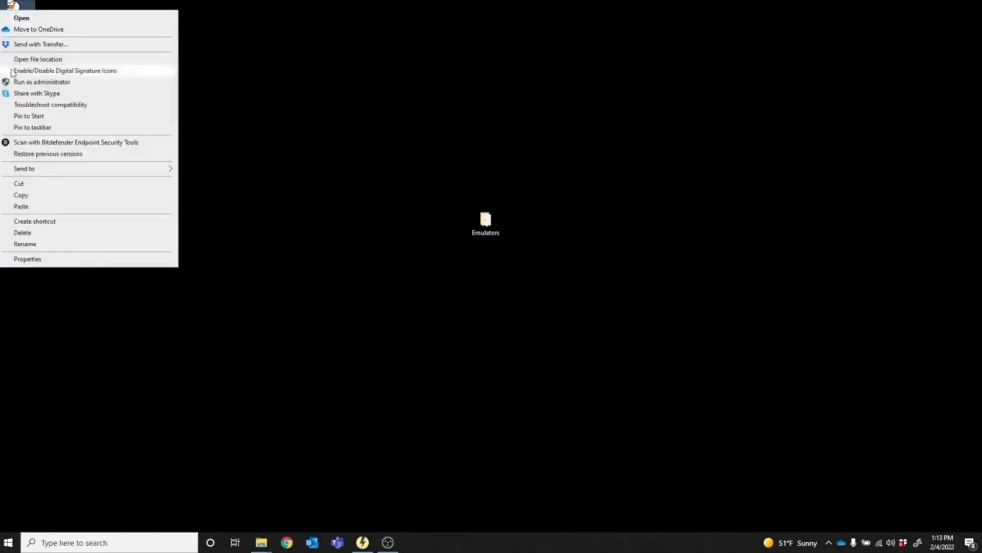
pyautogui.click(33, 259)
pyautogui.click(179, 113)
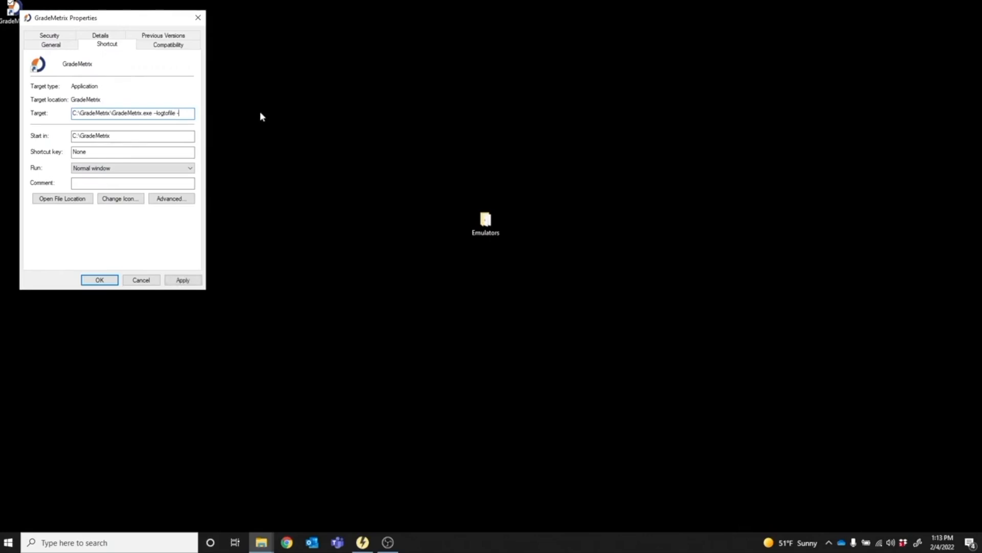
pyautogui.write('-fullscreen')
pyautogui.click(100, 280)
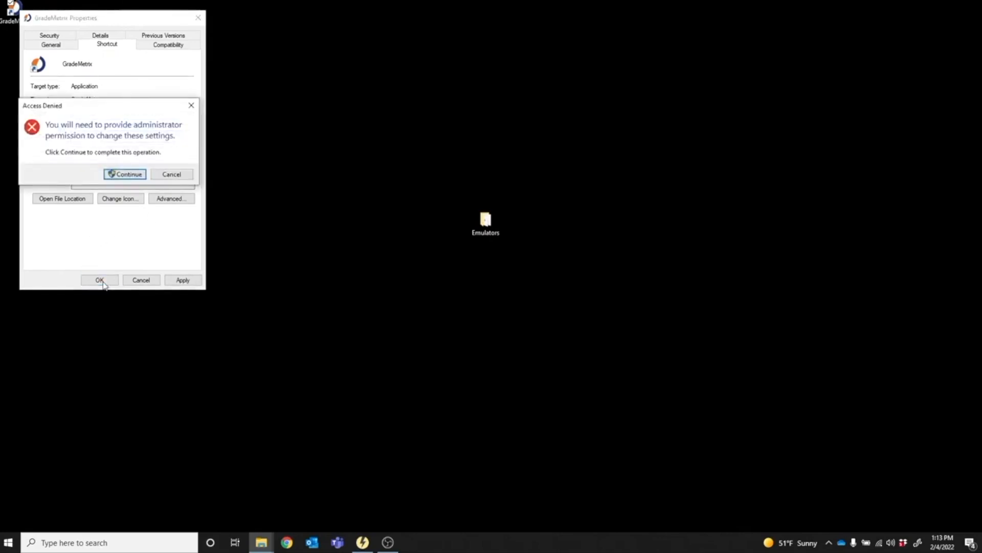
pyautogui.click(127, 175)
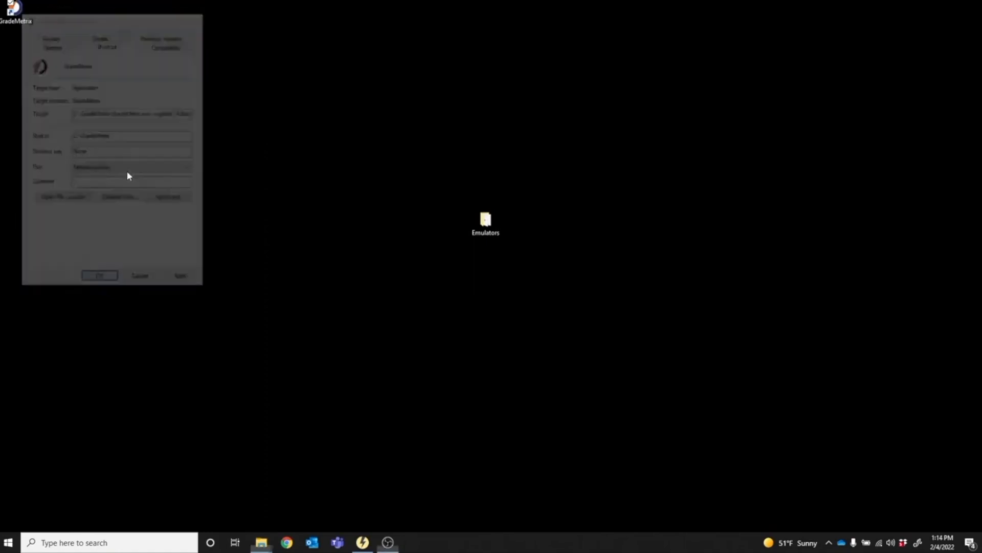
# Launch GradeMetrix from the modified desktop shortcut.
pyautogui.click(15, 7)
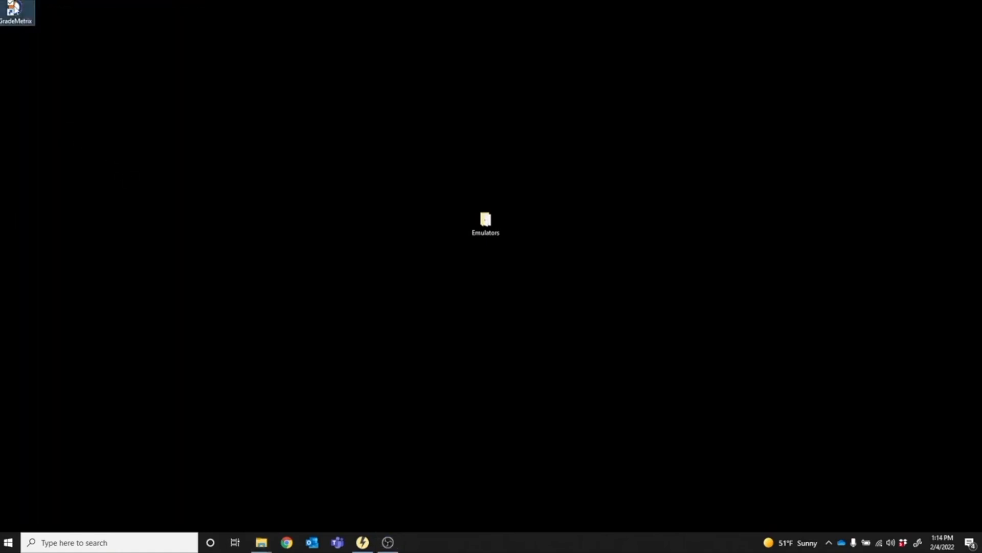